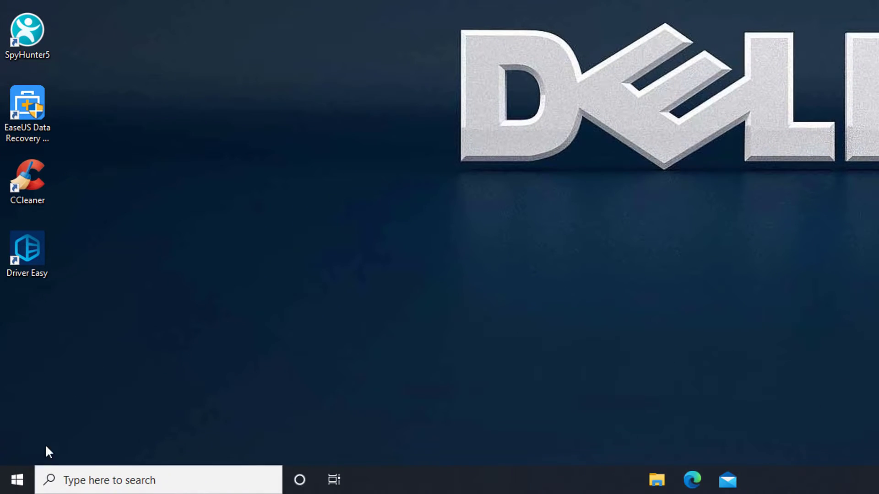
- Restart the laptop from the Start menu's power options
left_click(18, 480)
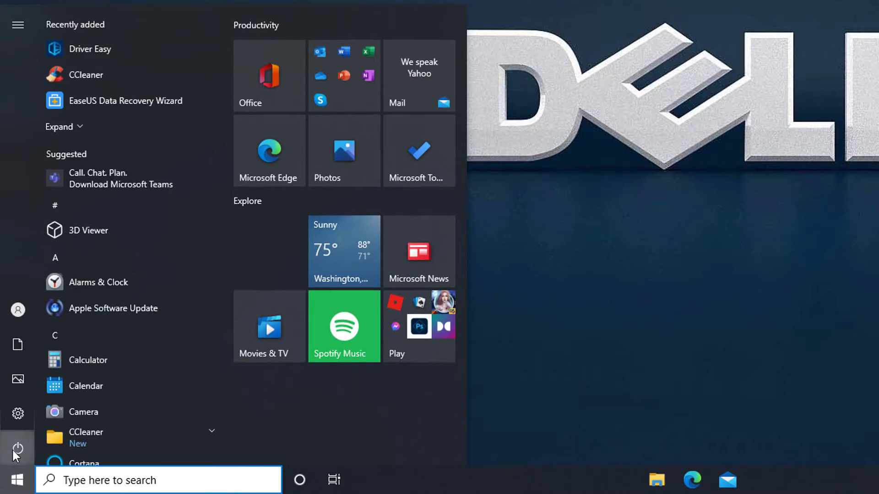
left_click(12, 449)
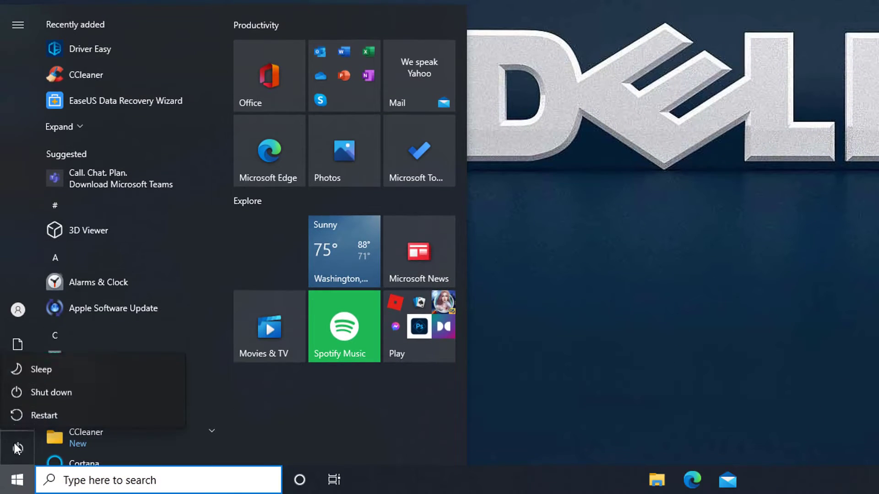
left_click(106, 411)
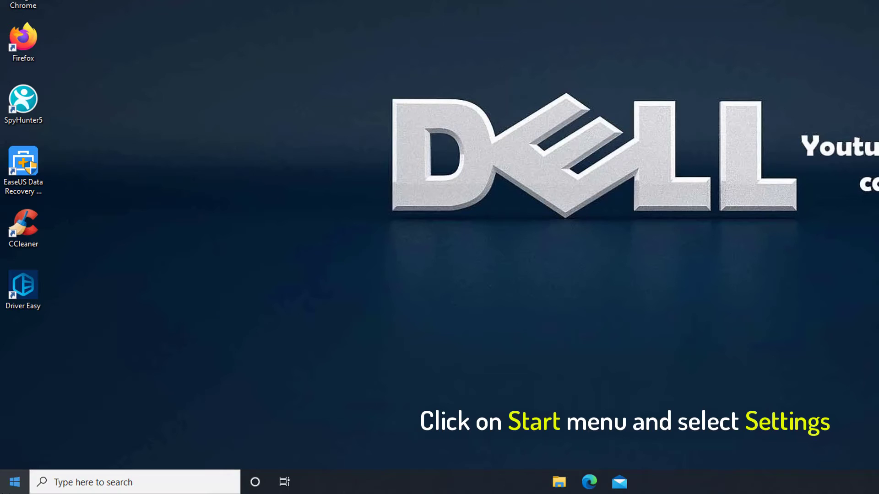
- Turn off Use Filter Keys on the Ease of Access Keyboard settings page
left_click(11, 485)
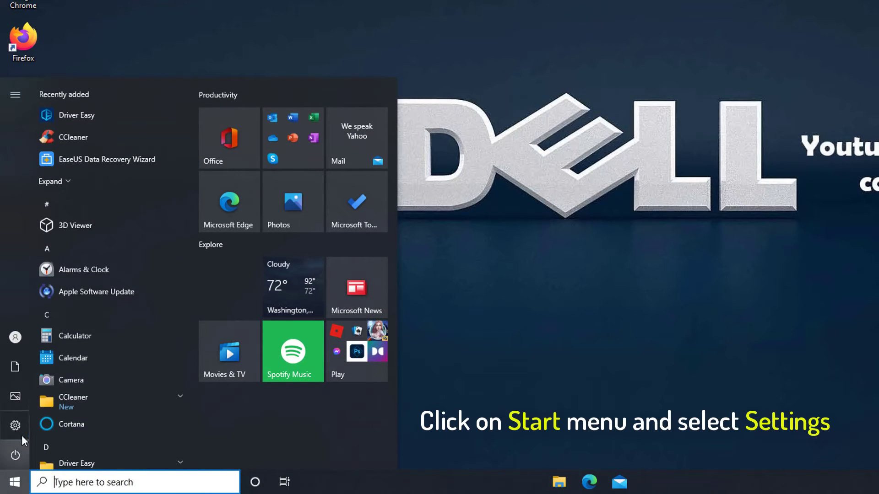
mouse_move(30, 426)
left_click(93, 425)
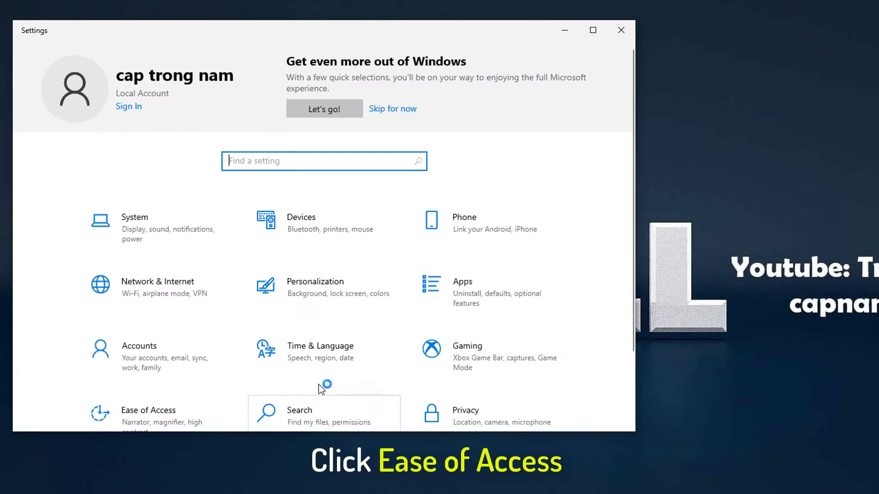
scroll(318, 366, "down", 2)
left_click(205, 330)
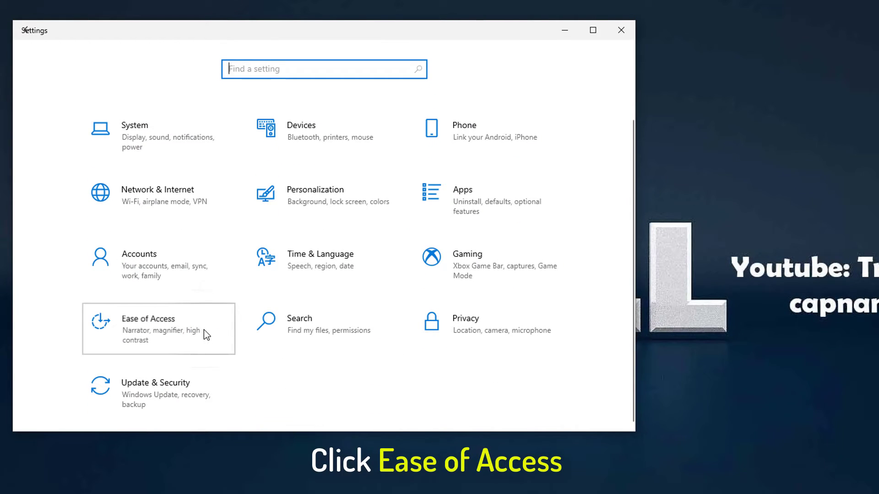
scroll(156, 327, "down", 5)
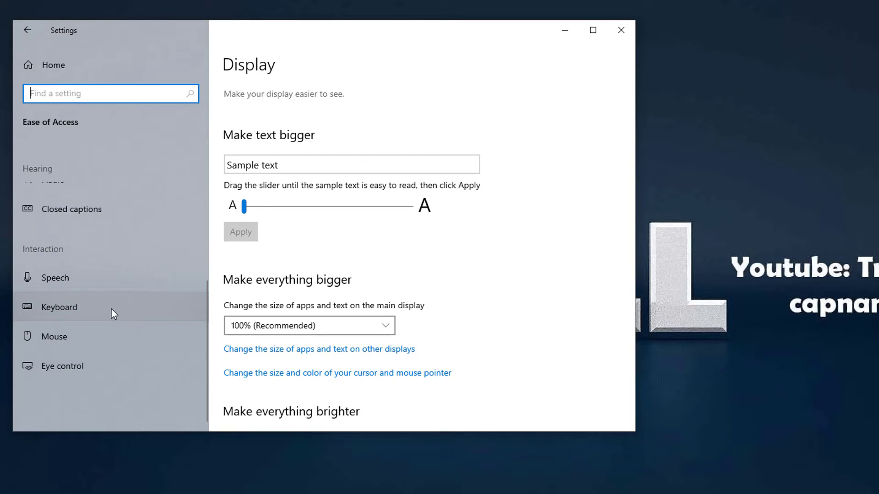
left_click(111, 309)
scroll(450, 278, "down", 2)
scroll(450, 281, "down", 4)
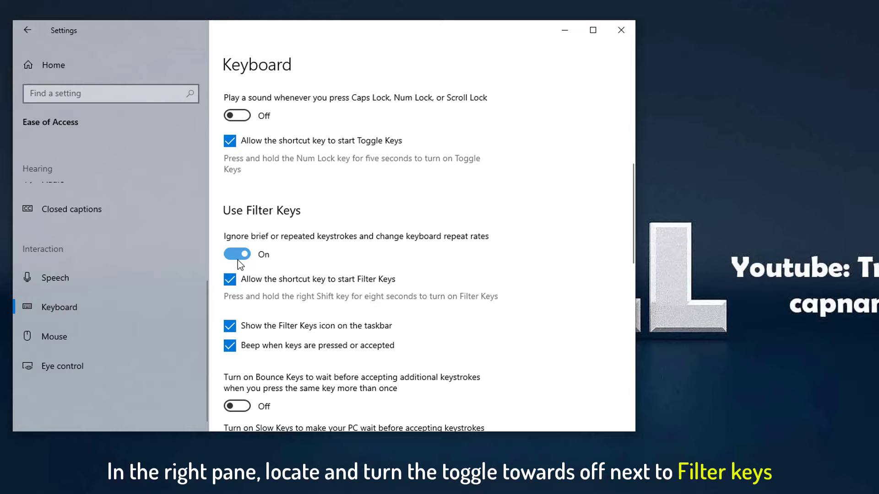
left_click(238, 256)
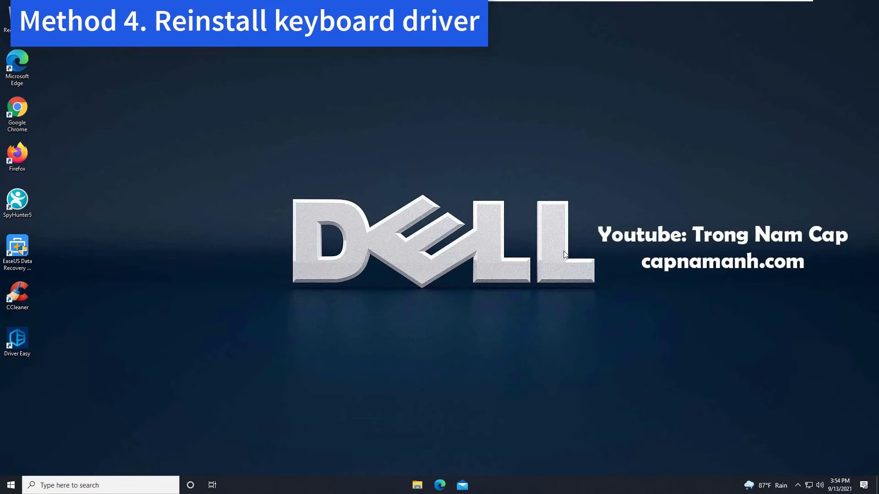
- Uninstall the Standard PS/2 Keyboard device under Keyboards in Device Manager
right_click(9, 488)
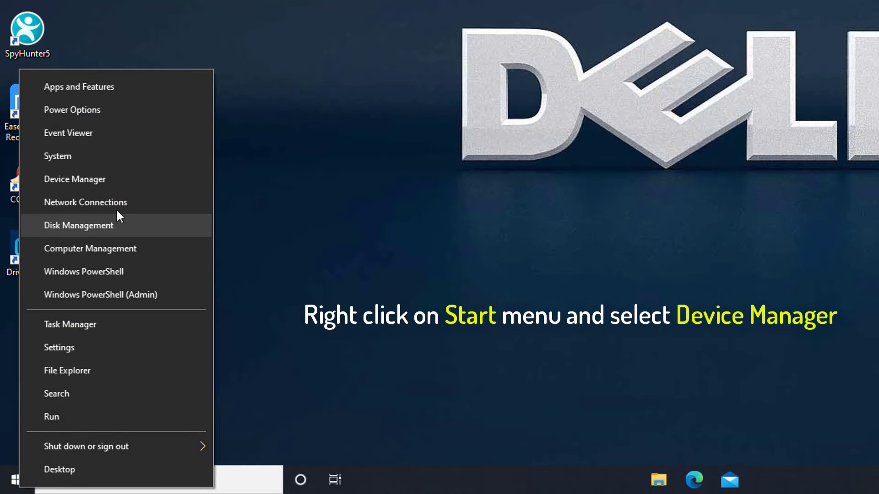
left_click(119, 181)
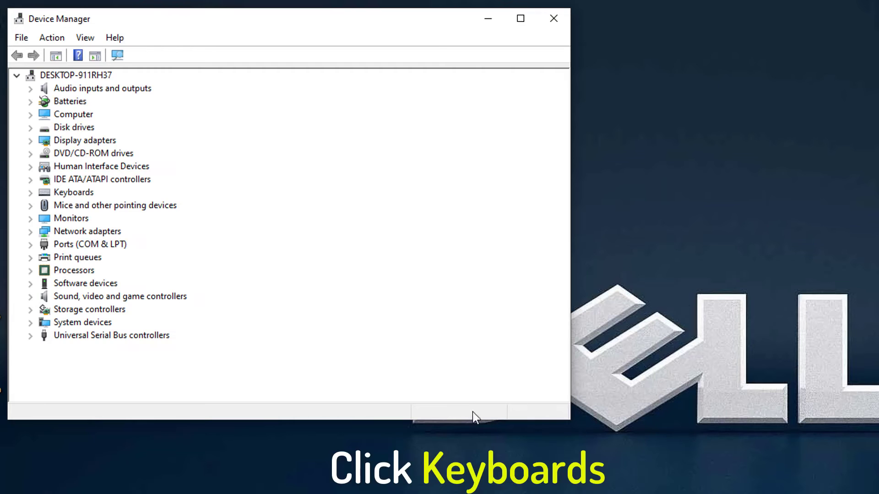
double_click(79, 193)
left_click(160, 209)
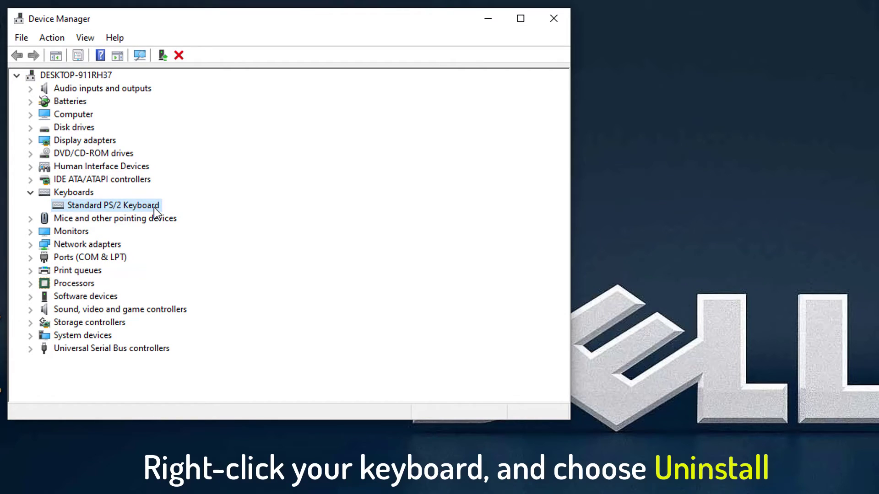
right_click(155, 210)
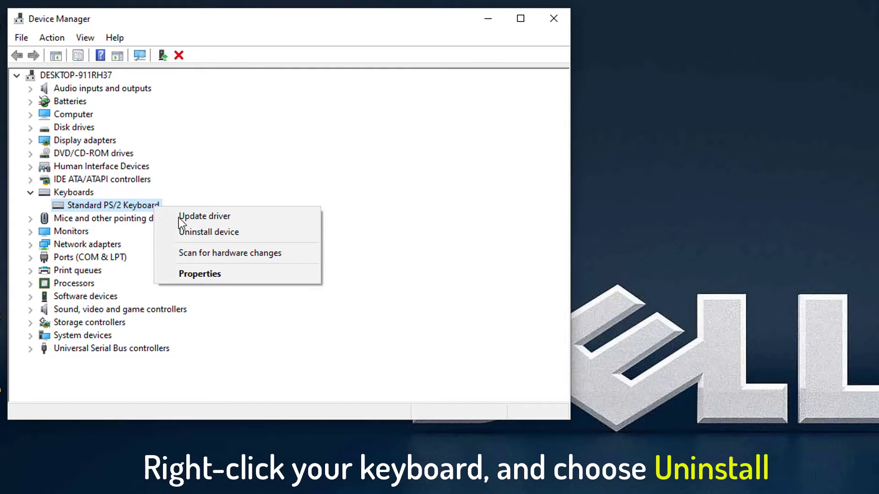
left_click(236, 234)
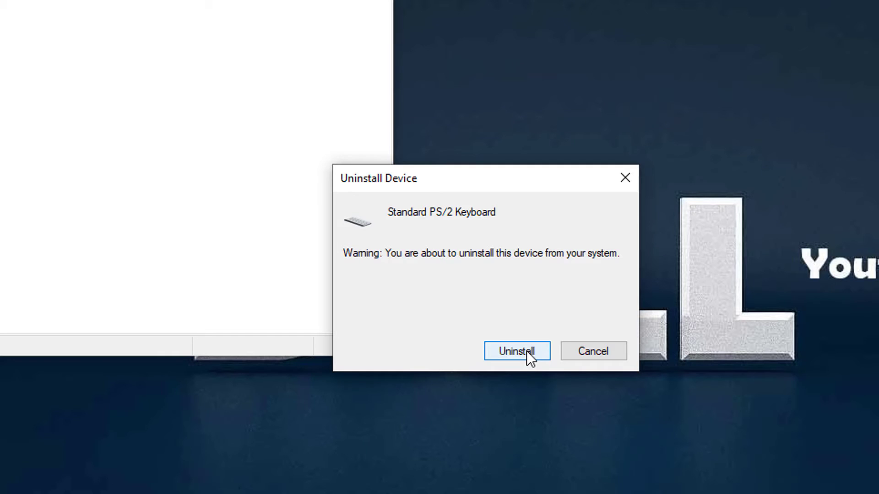
left_click(527, 350)
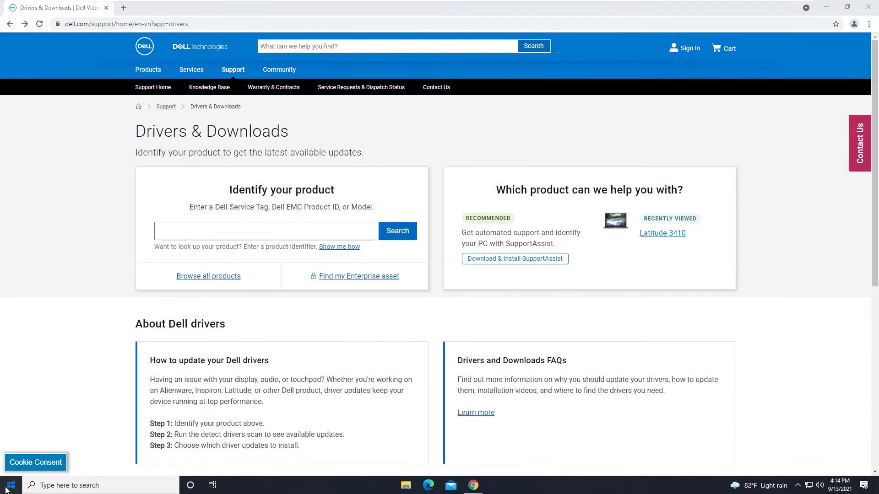
- Go to the Ease of Access Keyboard settings to use the On-Screen Keyboard
left_click(11, 485)
left_click(11, 445)
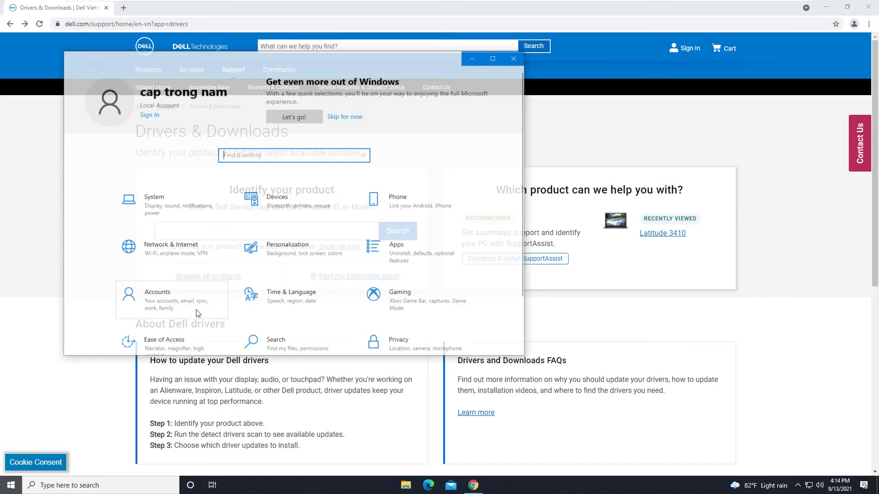
left_click(173, 279)
scroll(141, 254, "down", 5)
left_click(116, 268)
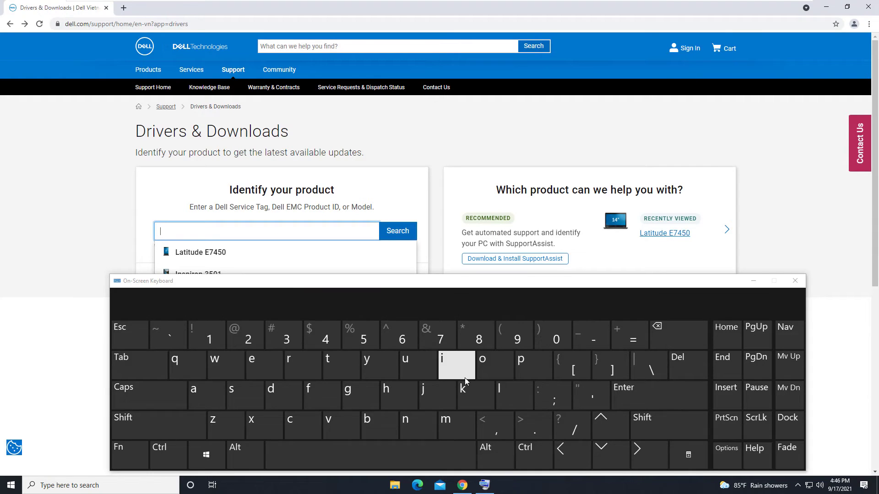
- Enter 'Latitude E7450' with the On-Screen Keyboard and search Dell Support for it
left_click(213, 392)
left_click(334, 359)
left_click(441, 362)
left_click(336, 366)
left_click(405, 362)
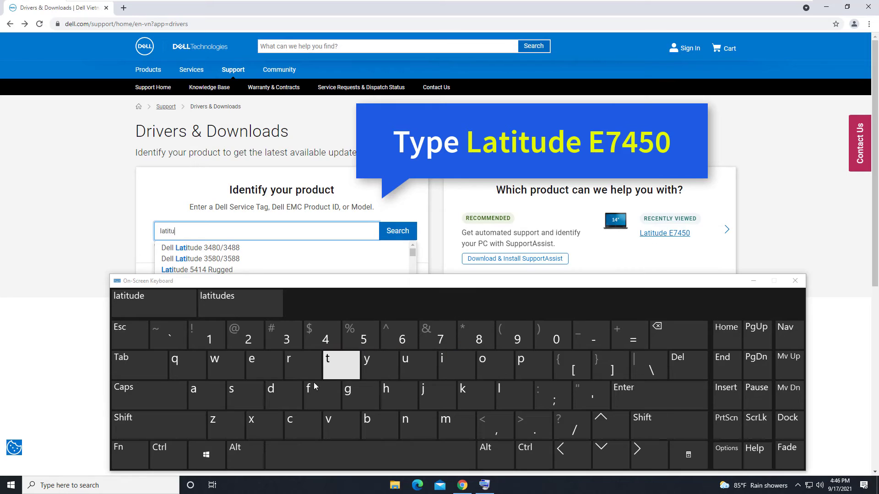
left_click(271, 391)
left_click(257, 366)
left_click(293, 453)
left_click(251, 361)
left_click(440, 337)
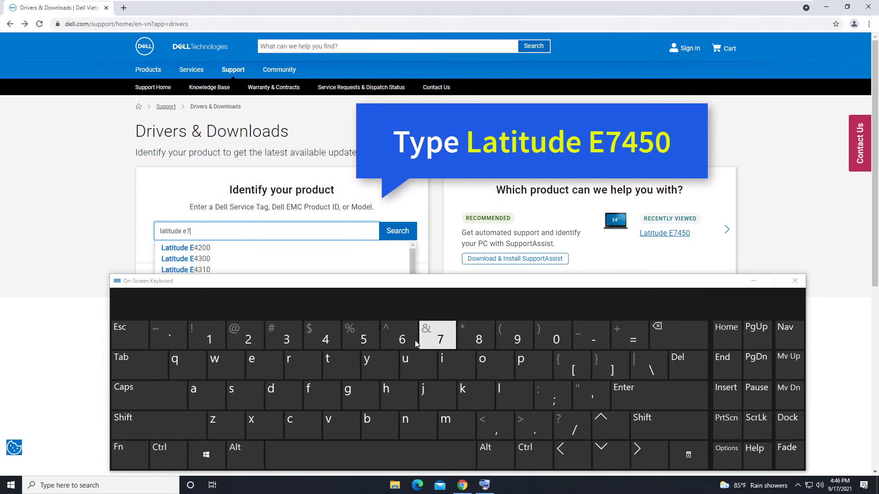
left_click(323, 336)
left_click(361, 336)
left_click(549, 339)
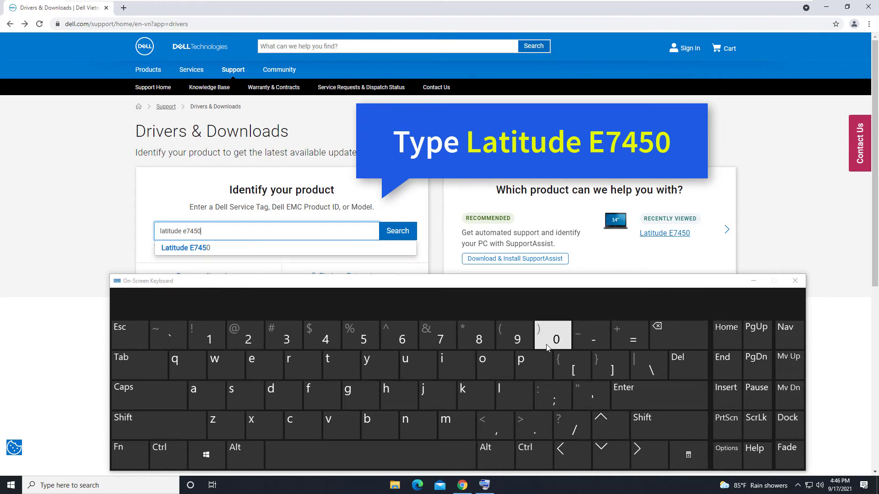
left_click(403, 234)
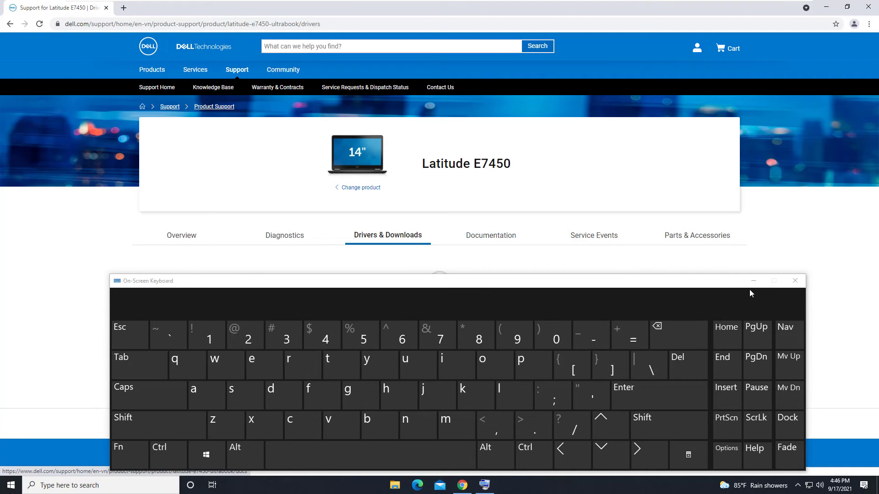
- Filter drivers to Windows 10, 64-bit and the Mouse, Keyboard & Input Devices category
left_click(753, 280)
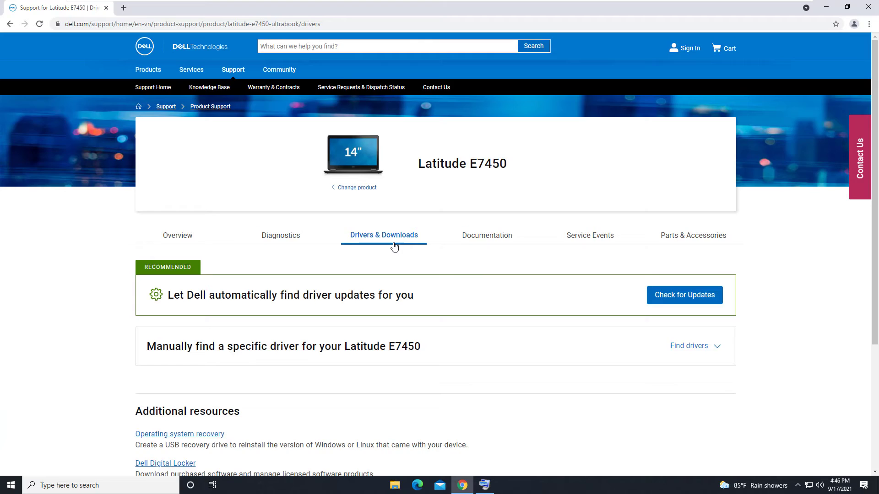
scroll(396, 238, "down", 4)
scroll(406, 196, "up", 2)
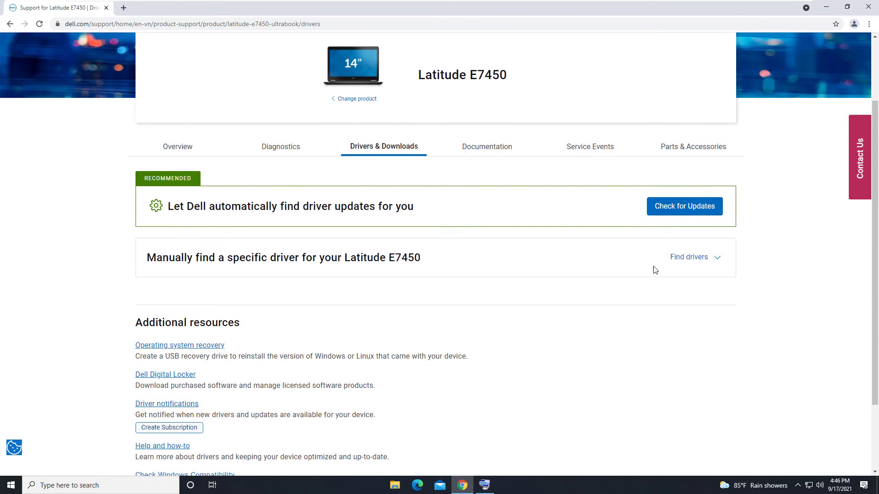
left_click(682, 267)
left_click(494, 303)
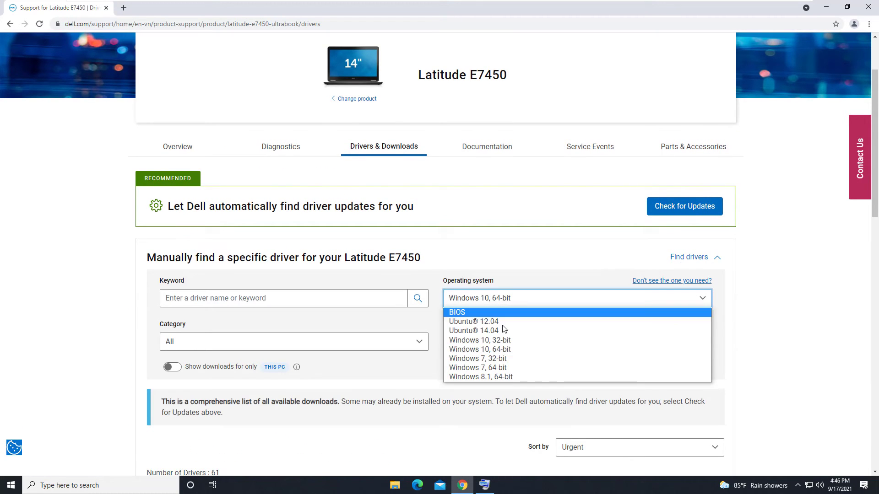
left_click(513, 352)
left_click(274, 343)
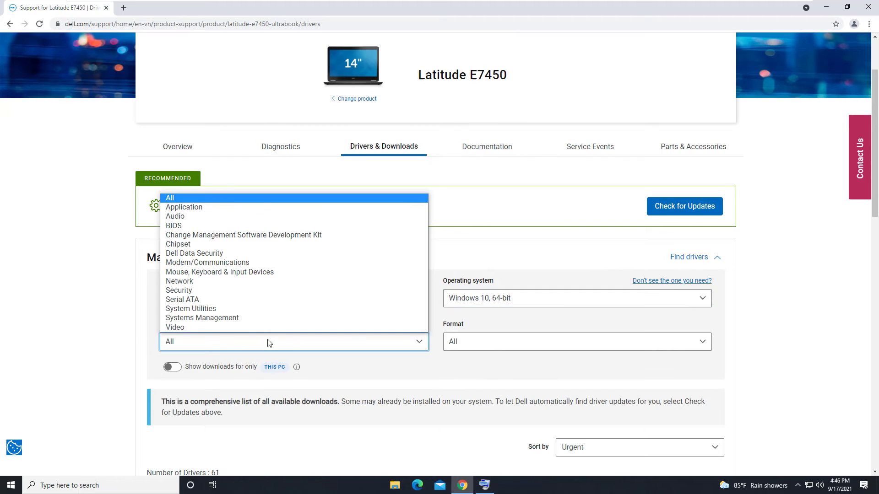
left_click(246, 274)
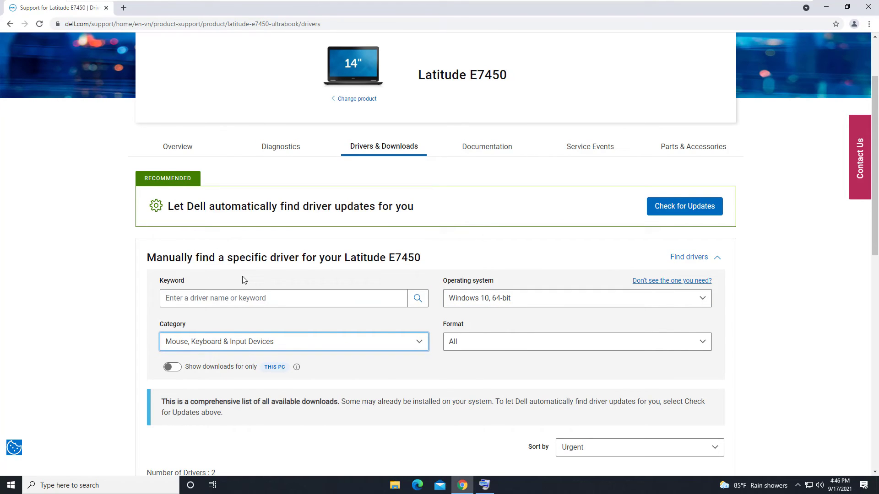
- Select the Dell Unifying Application driver and download it
scroll(421, 294, "down", 2)
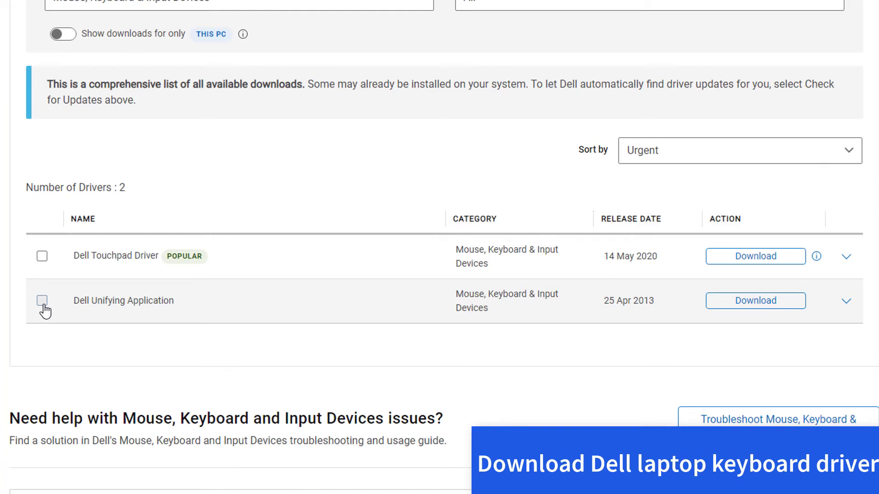
left_click(43, 302)
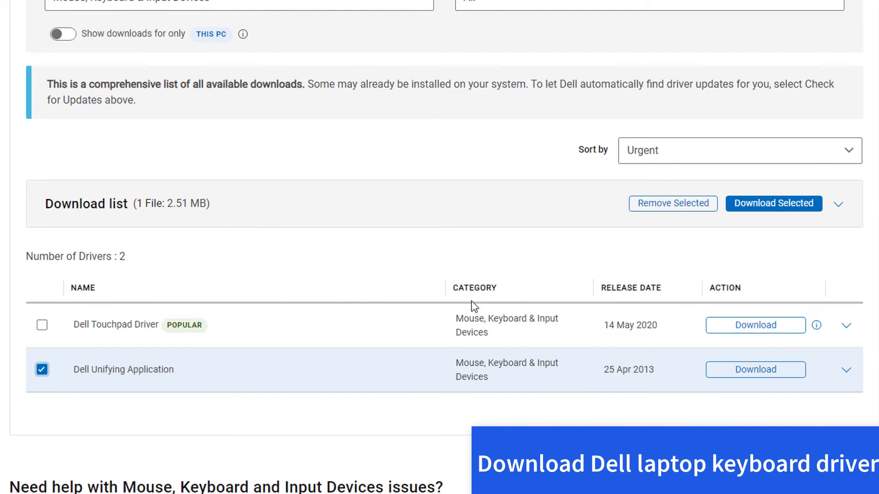
left_click(776, 376)
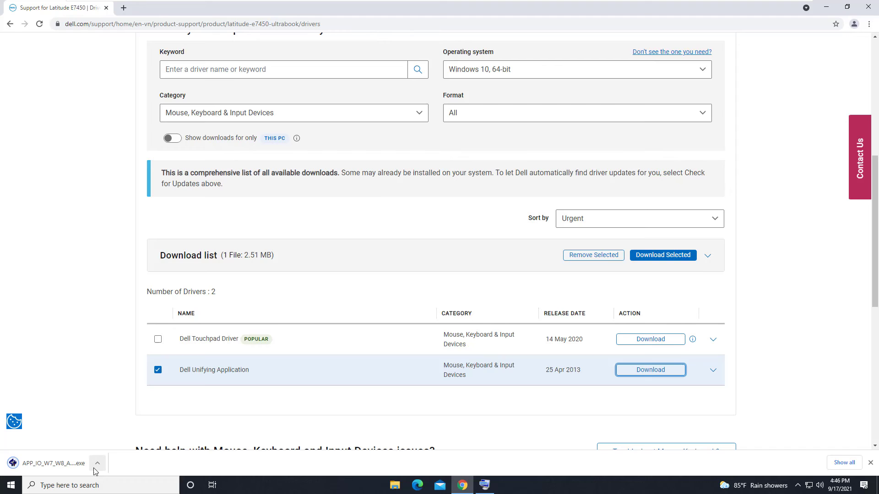
- Run the downloaded installer and unzip its files into the new folder C:\Dell\Drivers\9PPPW
left_click(97, 464)
left_click(112, 408)
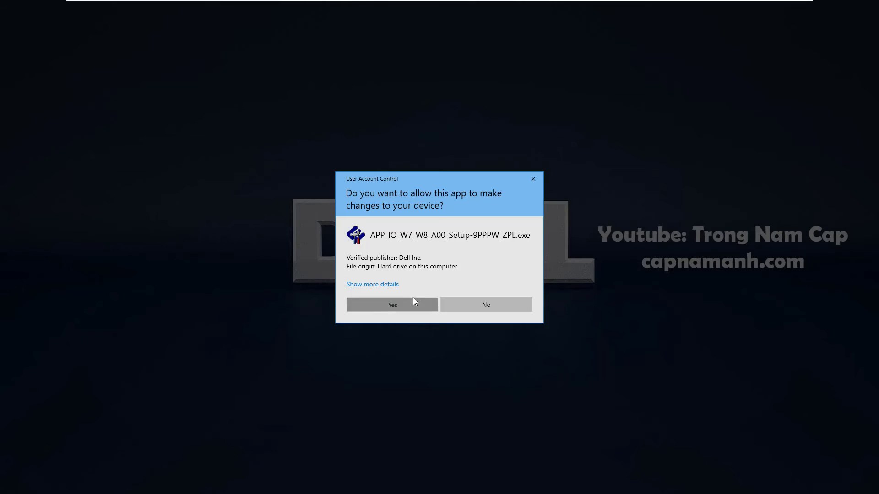
left_click(413, 299)
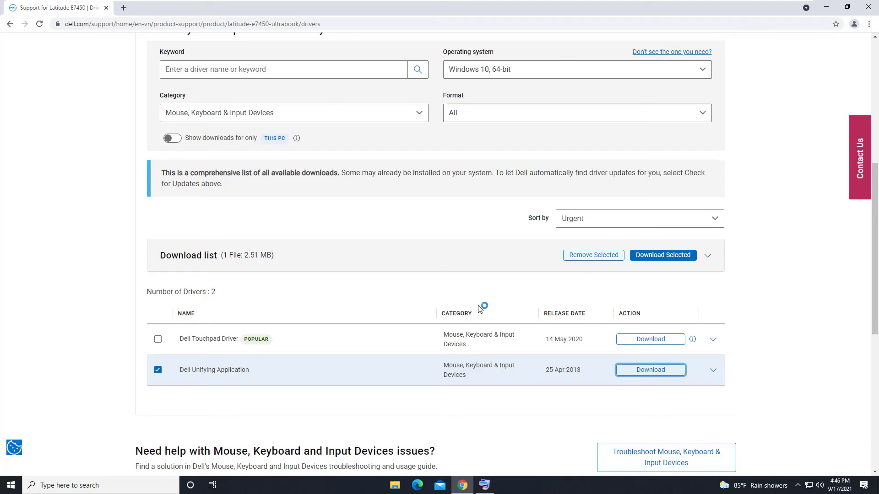
left_click(529, 311)
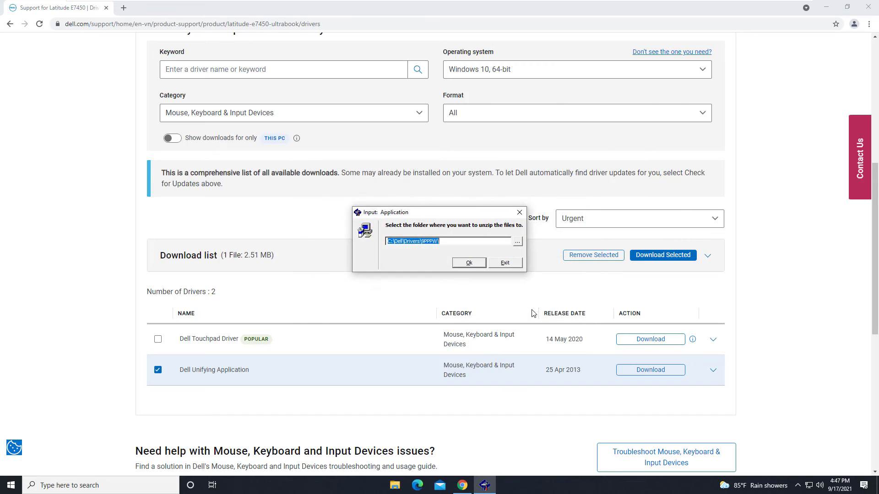
left_click(469, 264)
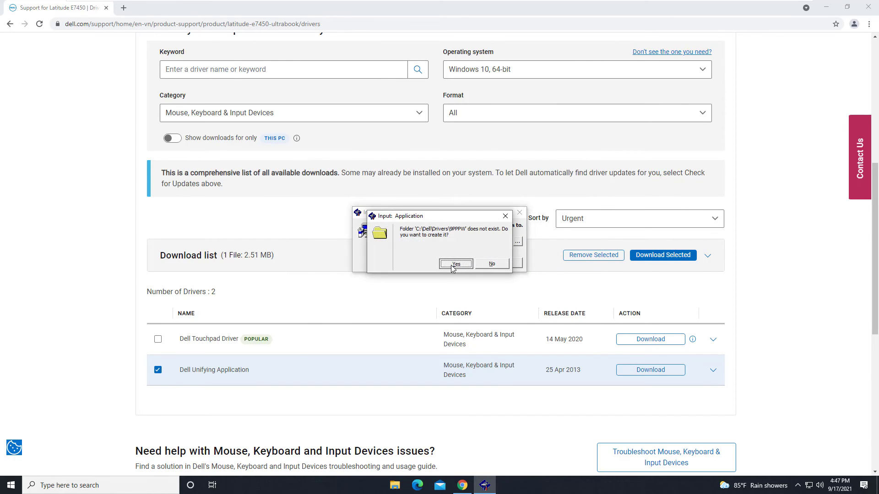
left_click(451, 266)
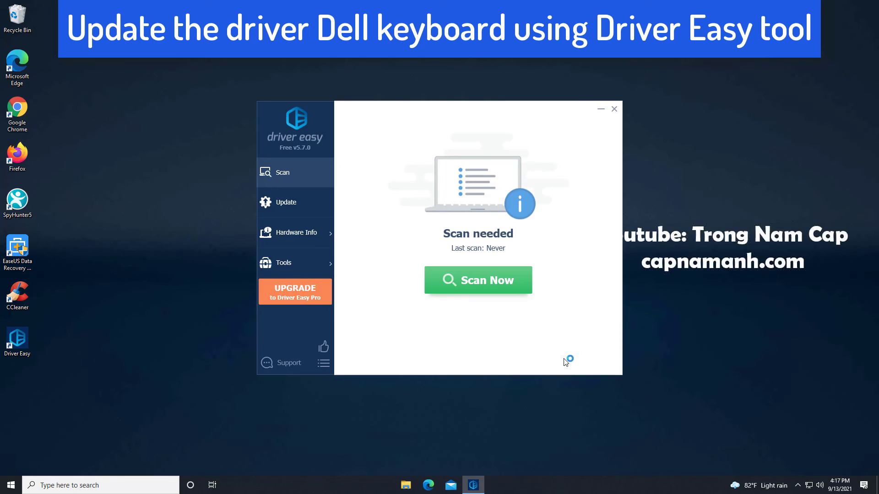
- Start a Driver Easy scan of the computer's drivers with Scan Now
left_click(487, 288)
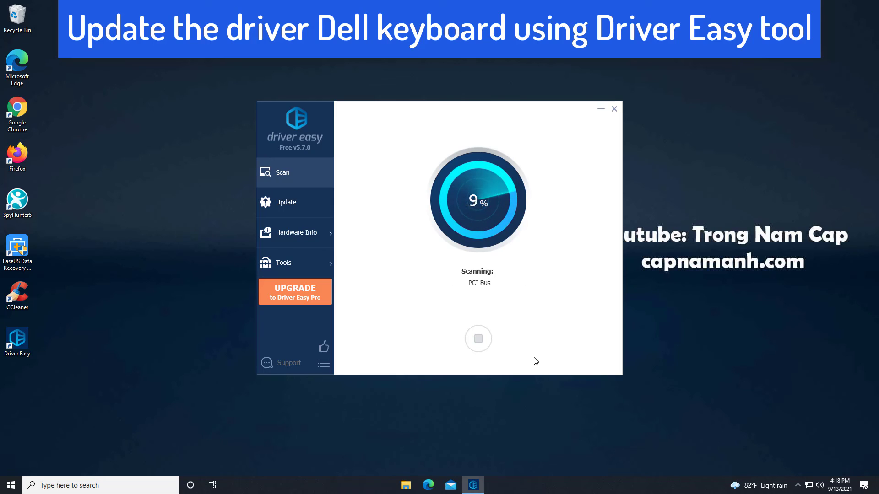